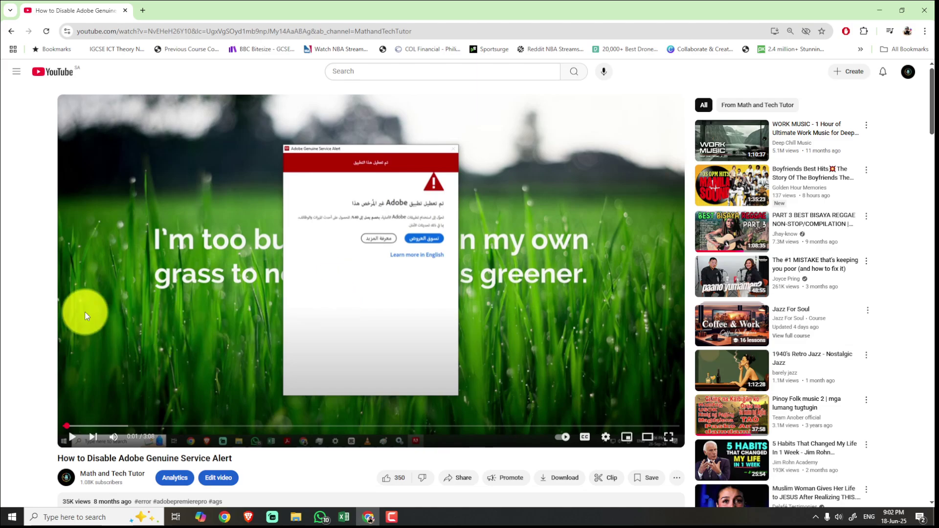
- Scroll down to the video's comments and highlight the one about the service auto-starting again
scroll(137, 297, down, 2)
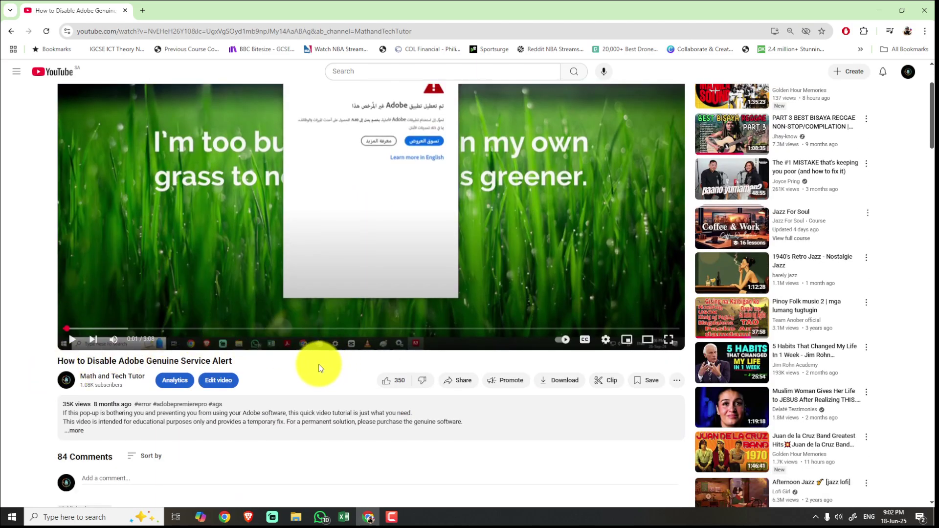
scroll(314, 355, down, 5)
scroll(313, 348, down, 5)
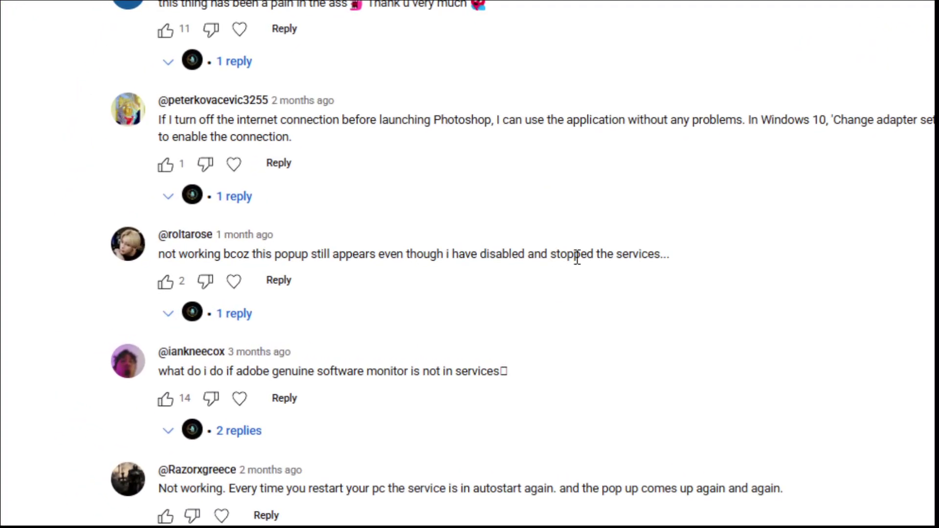
scroll(216, 273, down, 4)
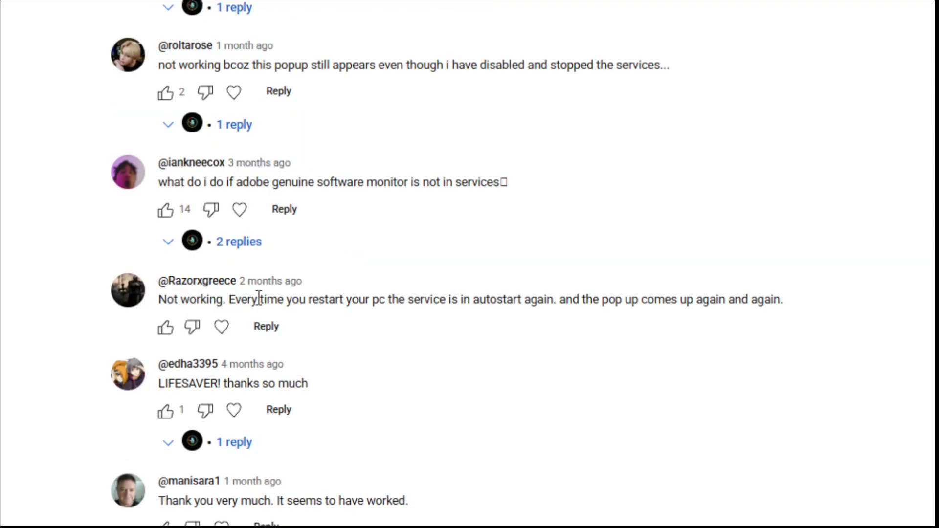
drag(234, 299, 789, 307)
scroll(69, 356, down, 10)
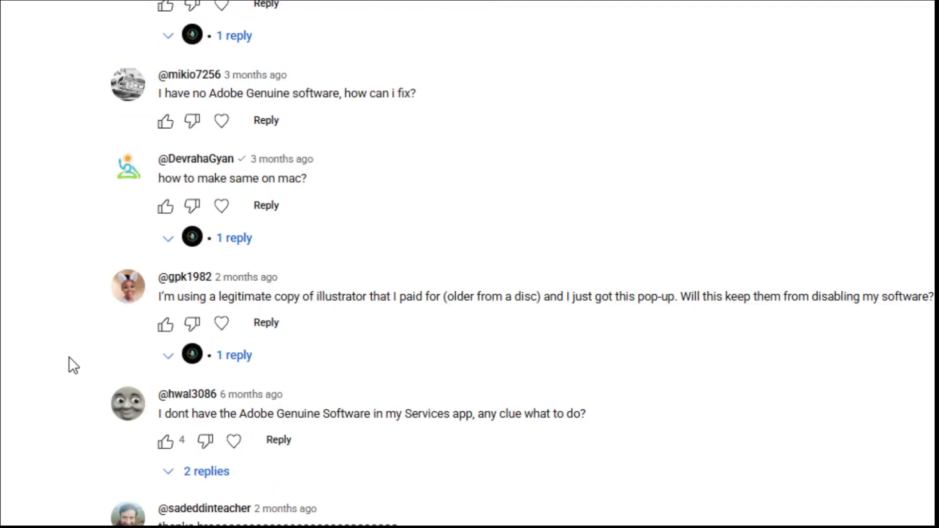
scroll(69, 356, down, 10)
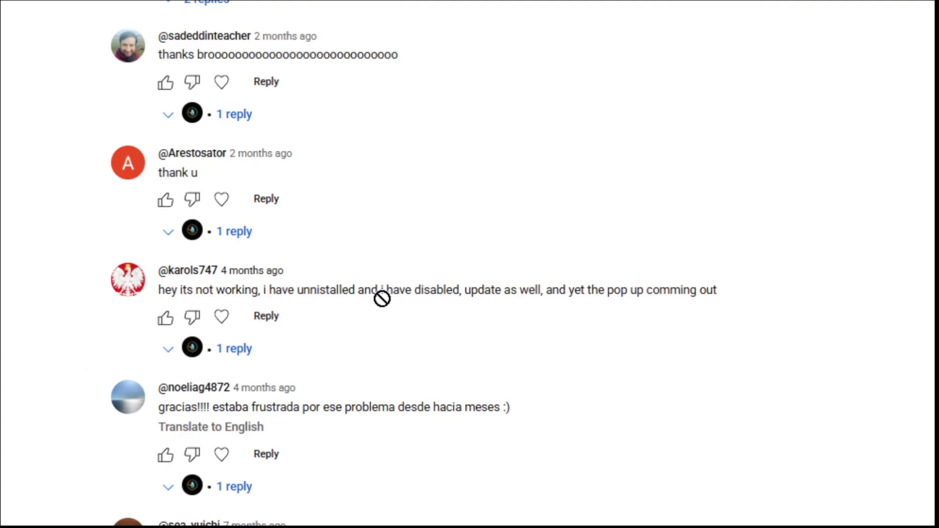
drag(382, 299, 504, 316)
- Scroll further and highlight the text of two more viewer comments while reading
scroll(509, 345, down, 8)
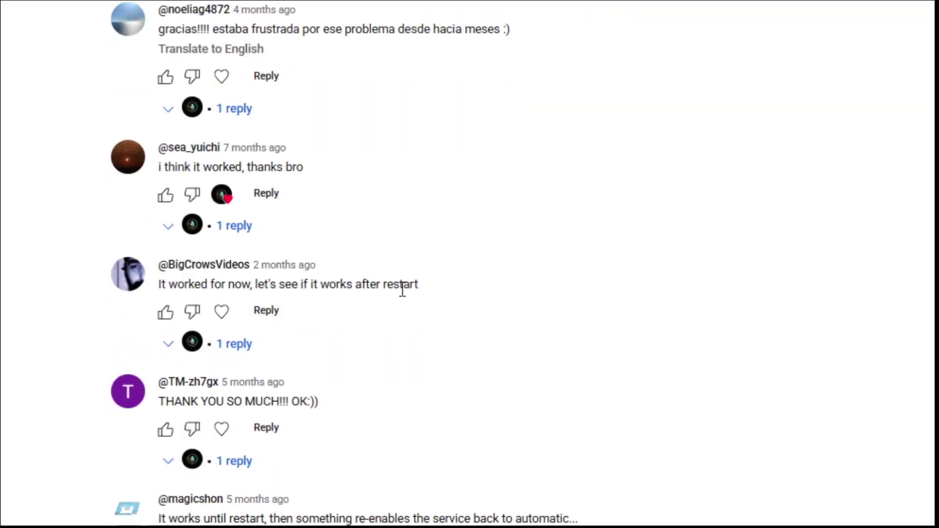
drag(414, 286, 202, 283)
click(71, 393)
scroll(98, 377, down, 4)
drag(162, 330, 569, 330)
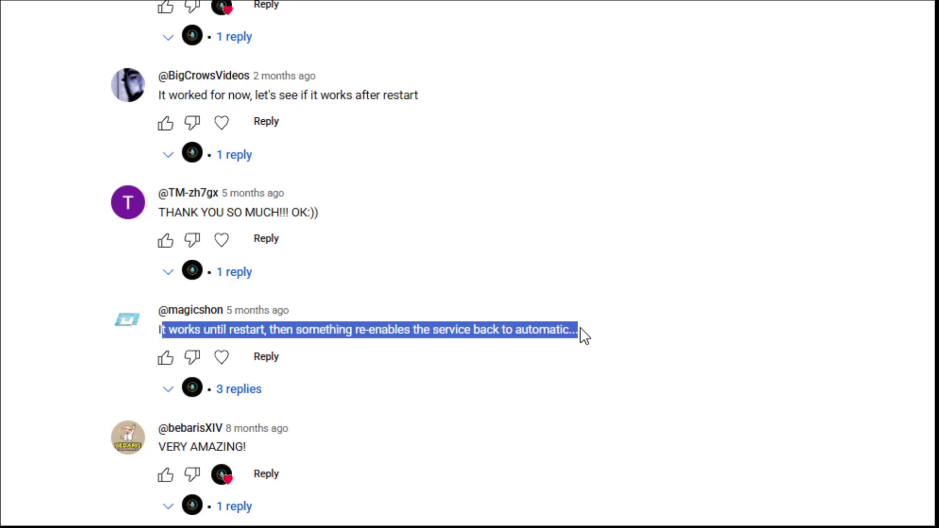
click(542, 330)
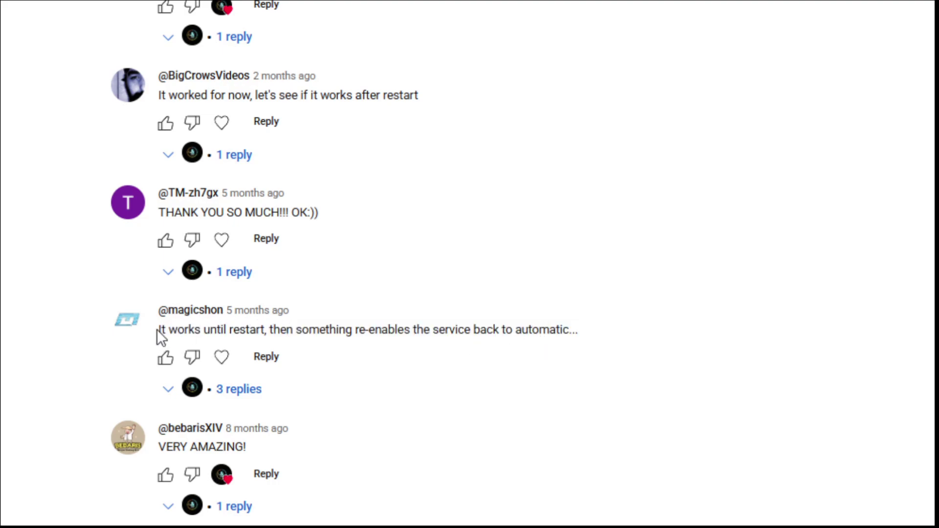
drag(158, 330, 594, 331)
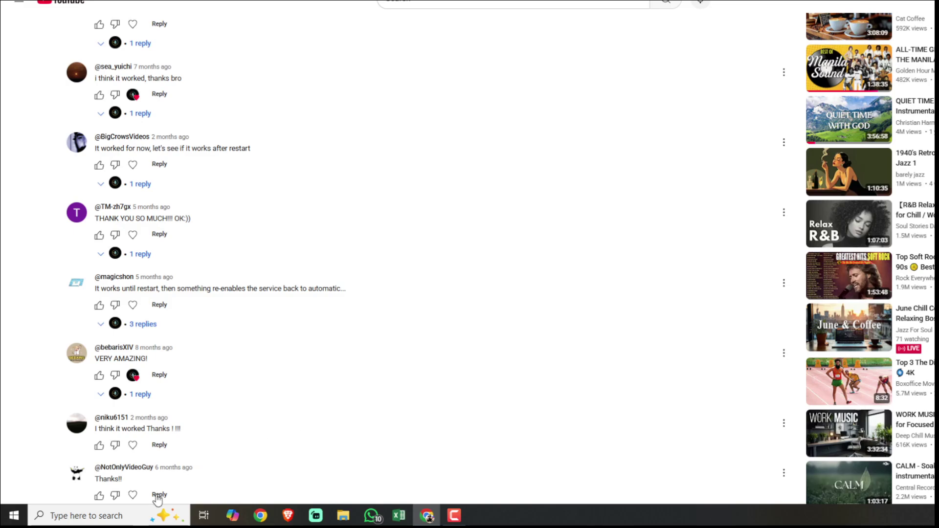
- Launch Adobe Photoshop CS6 from a Windows search for 'ps'
click(115, 515)
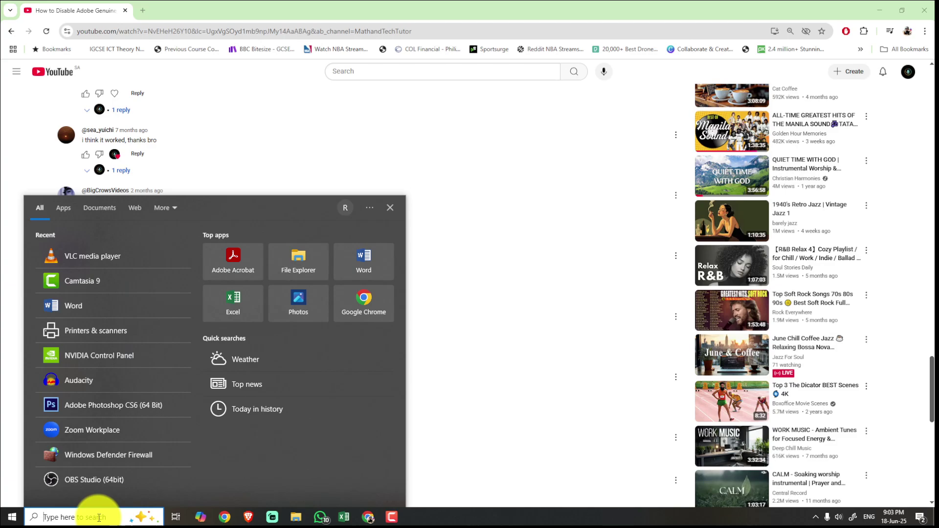
text(ps)
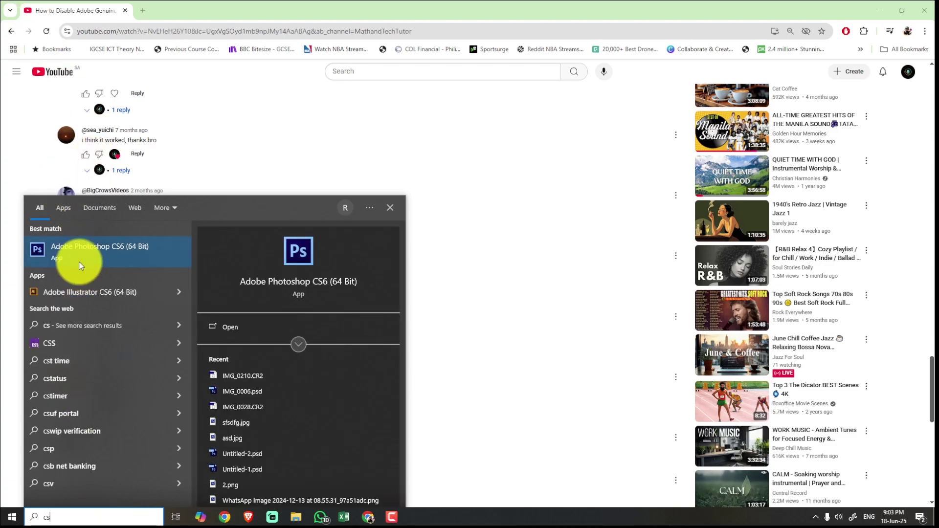
click(79, 264)
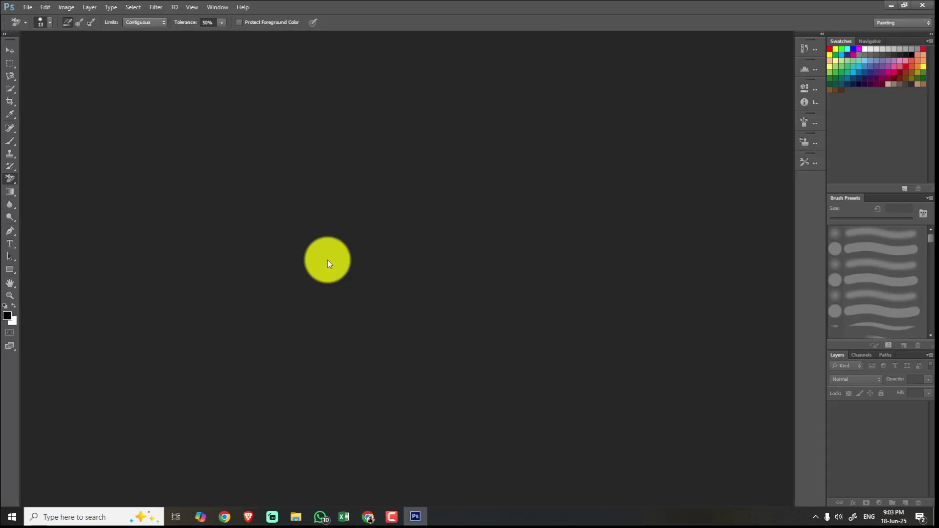
- Create a default new document, scribble on it with the Background Eraser, and quit without saving
click(28, 6)
click(39, 20)
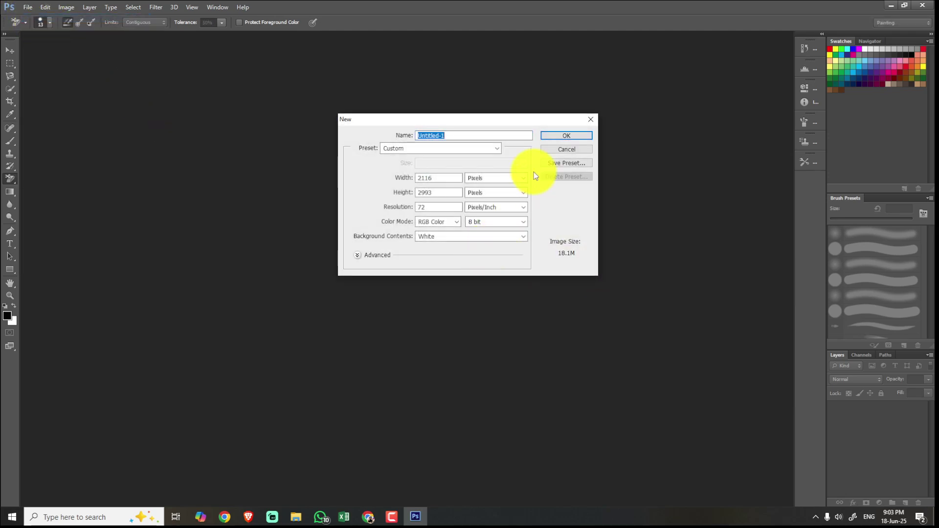
click(550, 139)
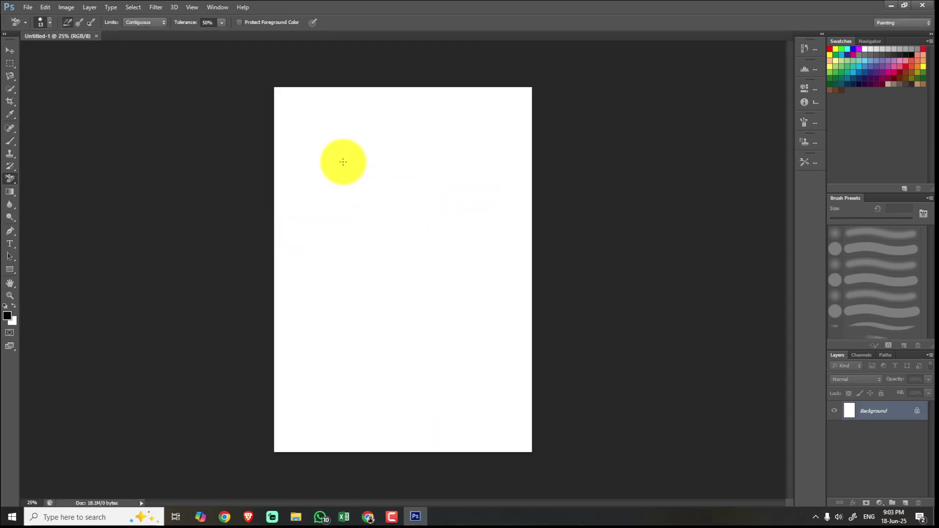
drag(340, 161, 260, 223)
mouse_move(503, 245)
mouse_down()
mouse_move(497, 157)
mouse_move(399, 318)
mouse_up()
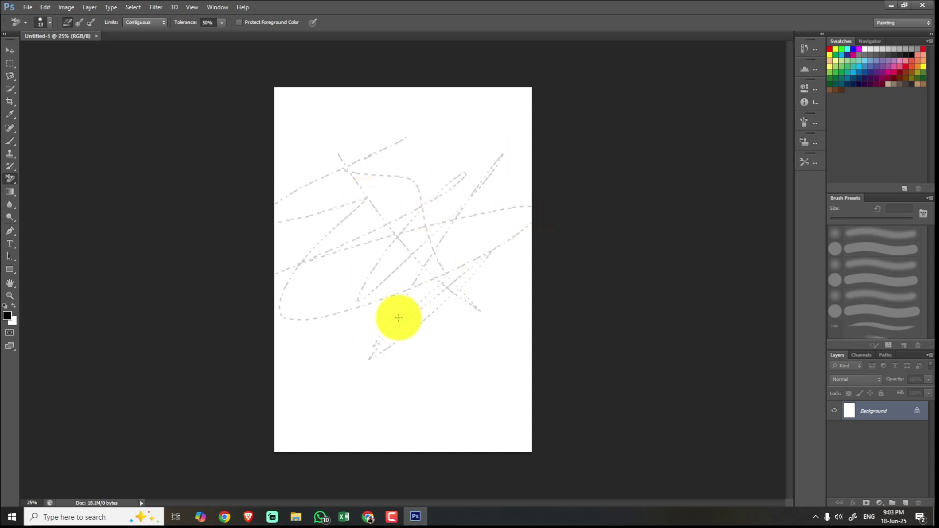
click(925, 5)
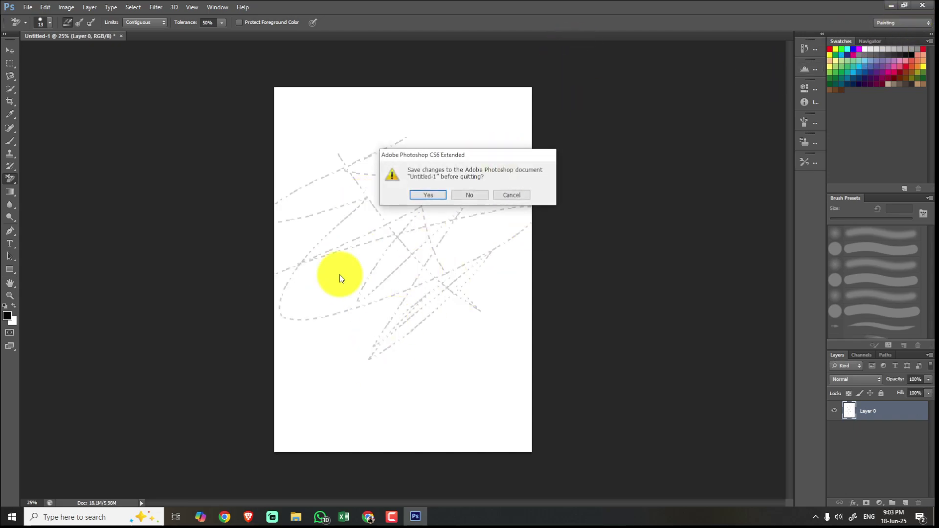
click(460, 196)
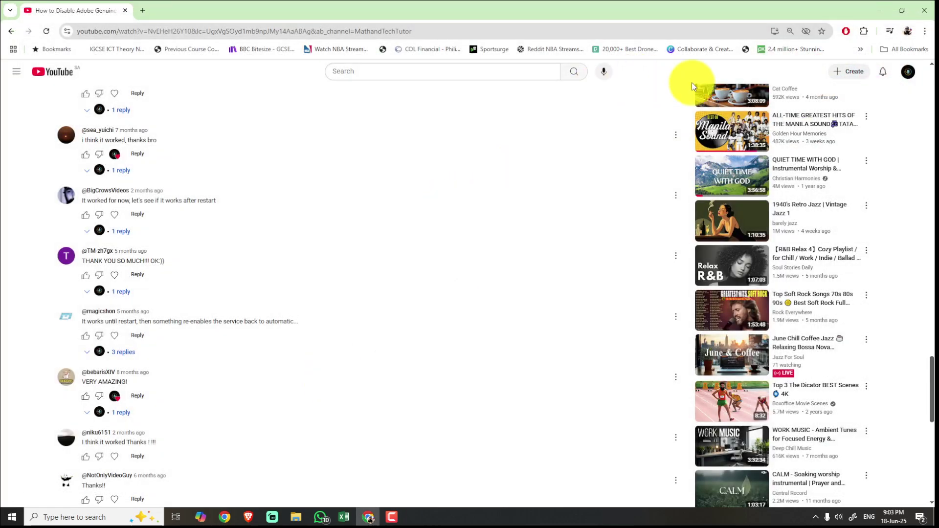
- With Chrome minimised, search Windows for 'services' and bring up the Services result's launch options
click(877, 11)
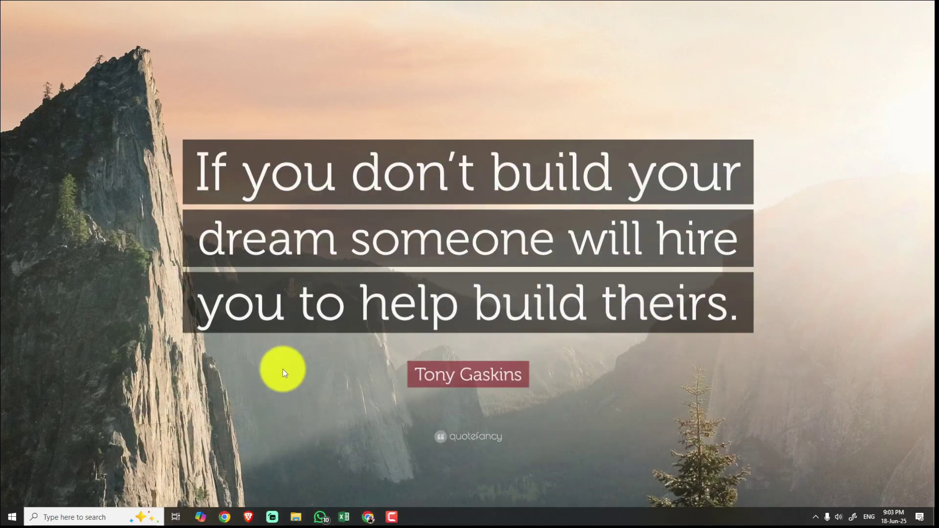
click(102, 518)
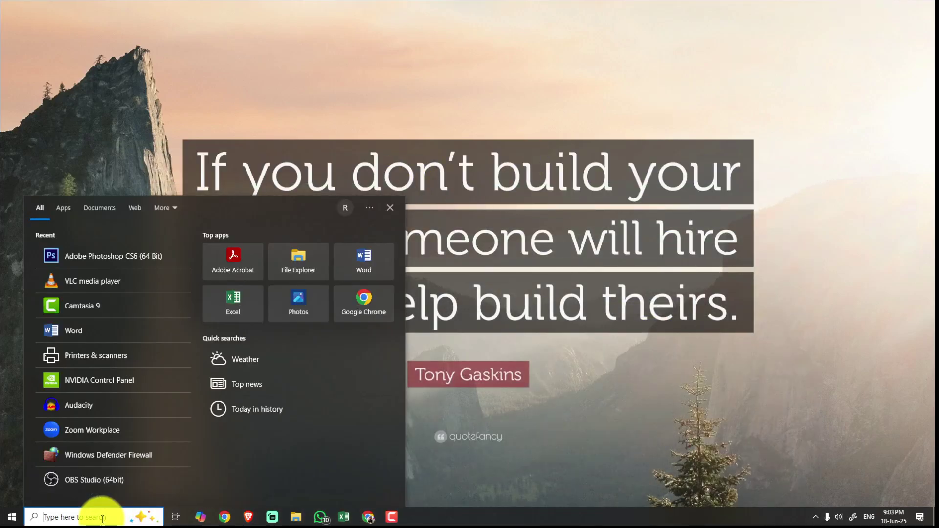
text(services)
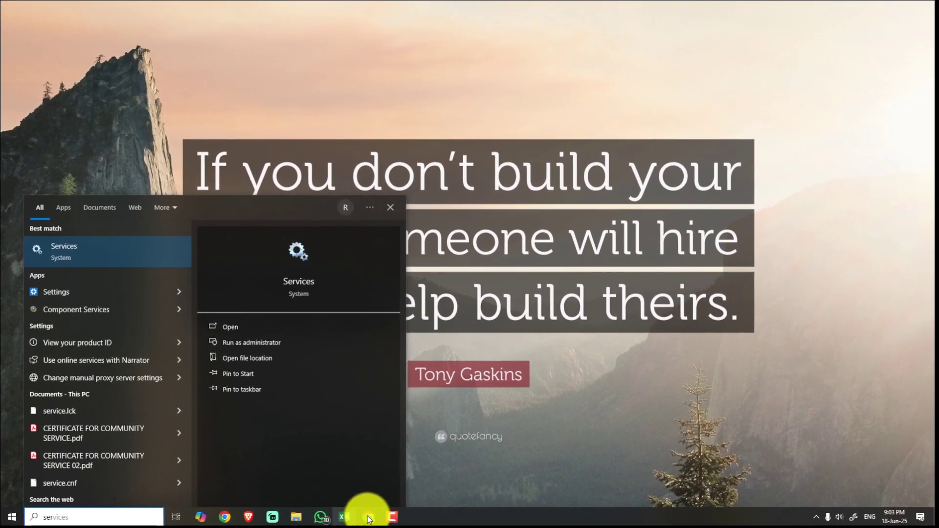
click(492, 514)
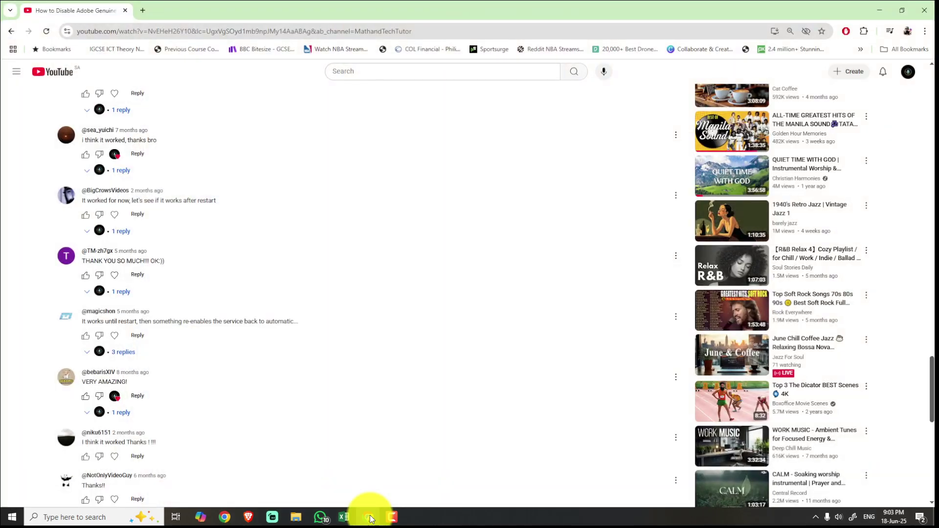
click(370, 518)
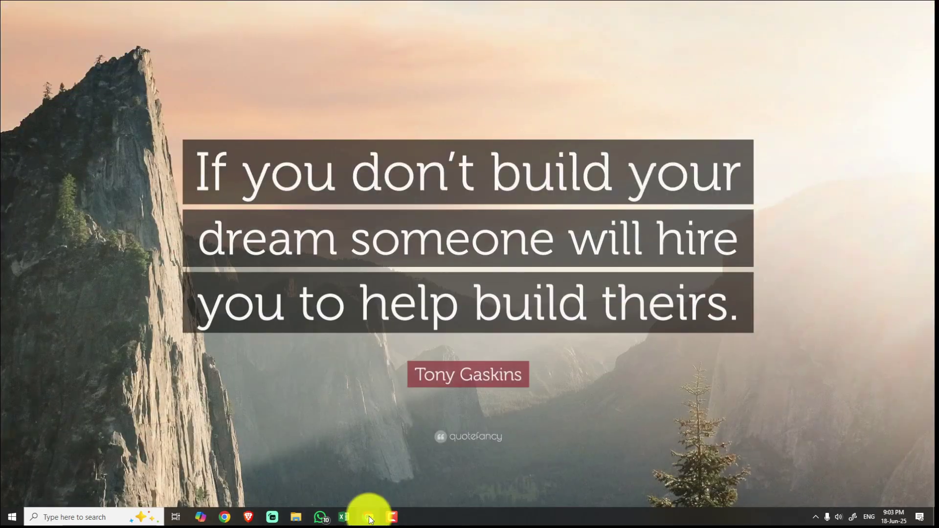
click(88, 519)
text(services)
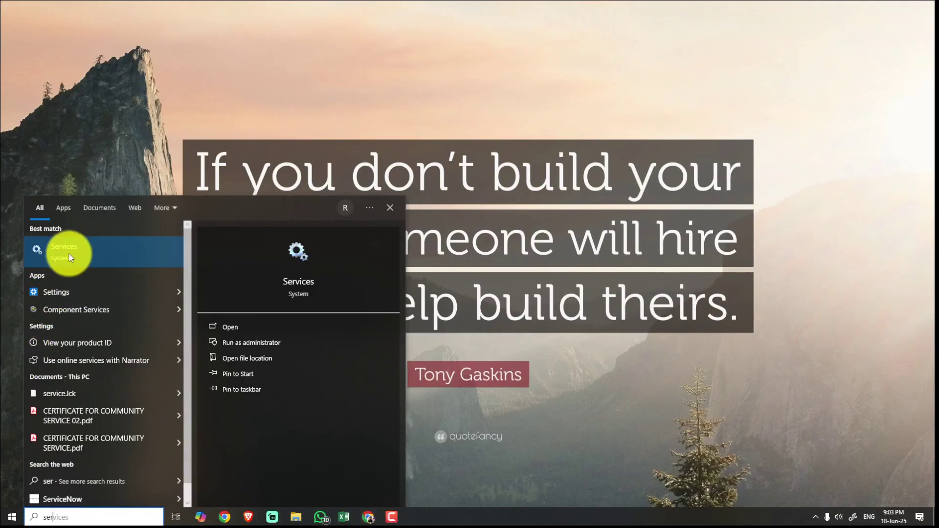
right_click(70, 255)
- Run Services as administrator and right-click the Adobe Genuine Software Monitor Service entry
click(96, 262)
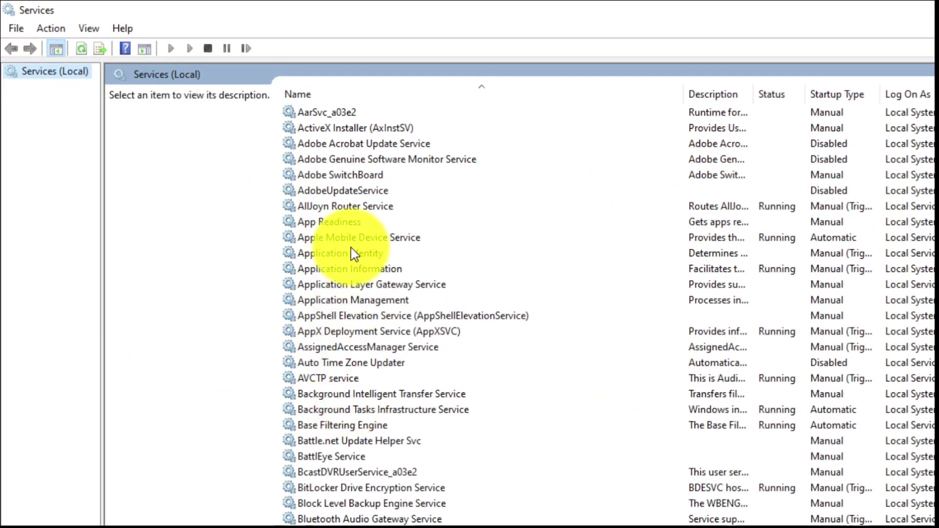
click(345, 162)
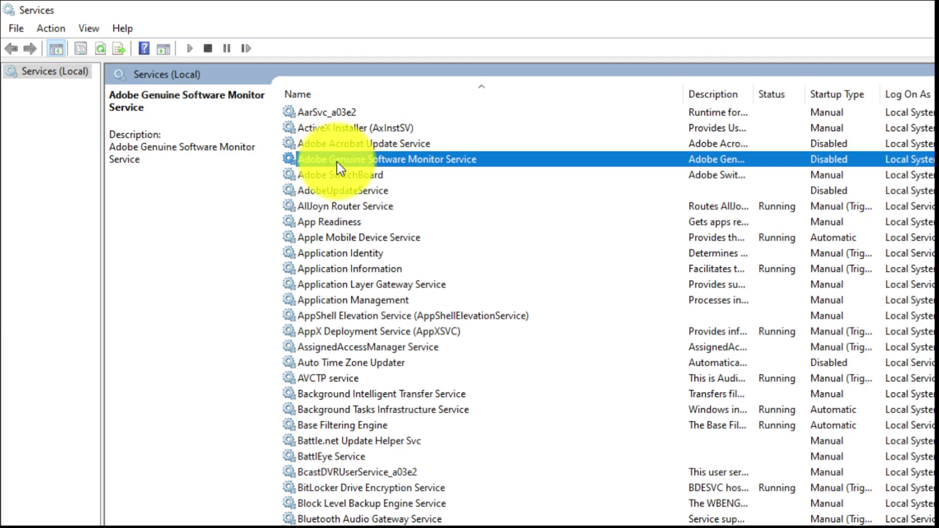
right_click(339, 168)
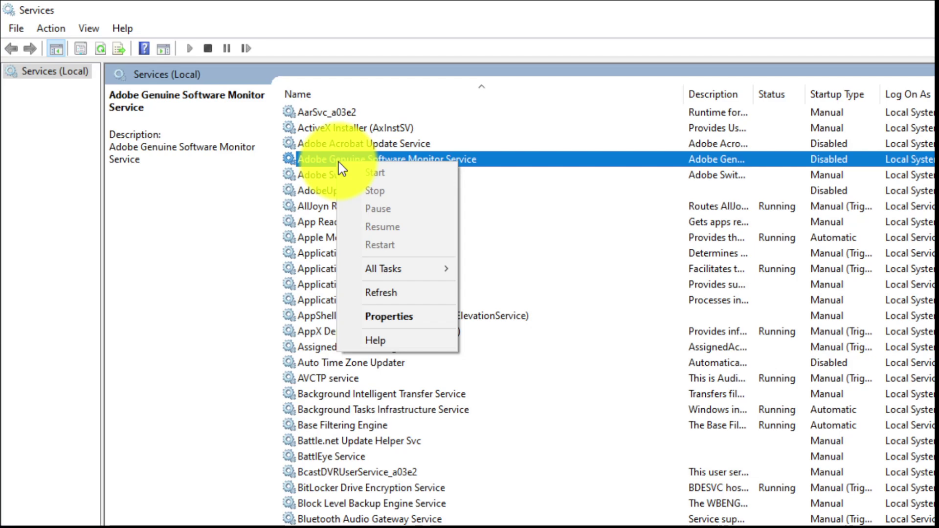
- In the service's Properties, set Startup type to Disabled and close the dialog
click(384, 318)
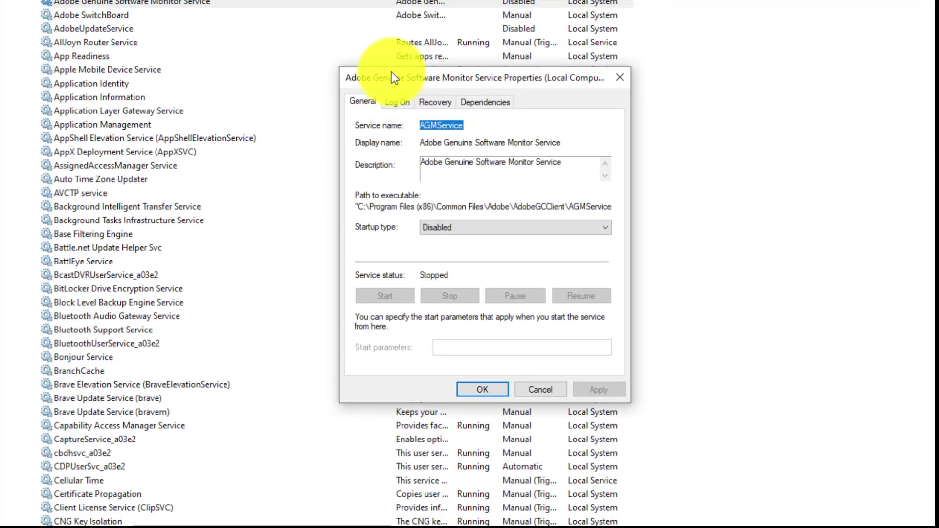
drag(391, 71, 140, 137)
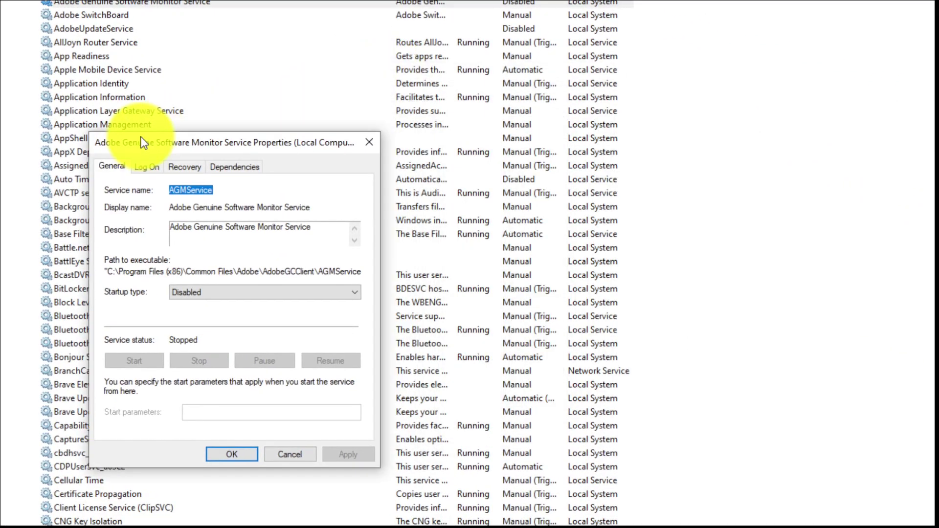
click(203, 294)
click(191, 333)
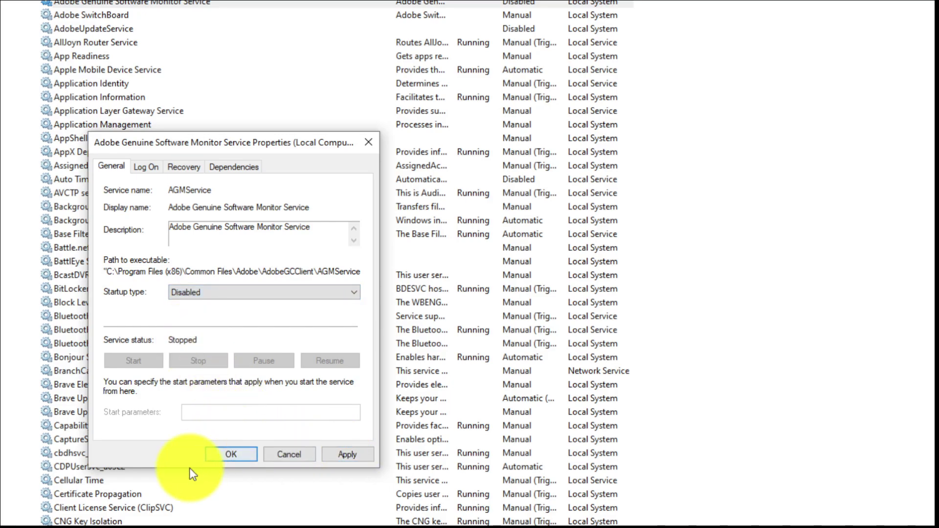
click(368, 148)
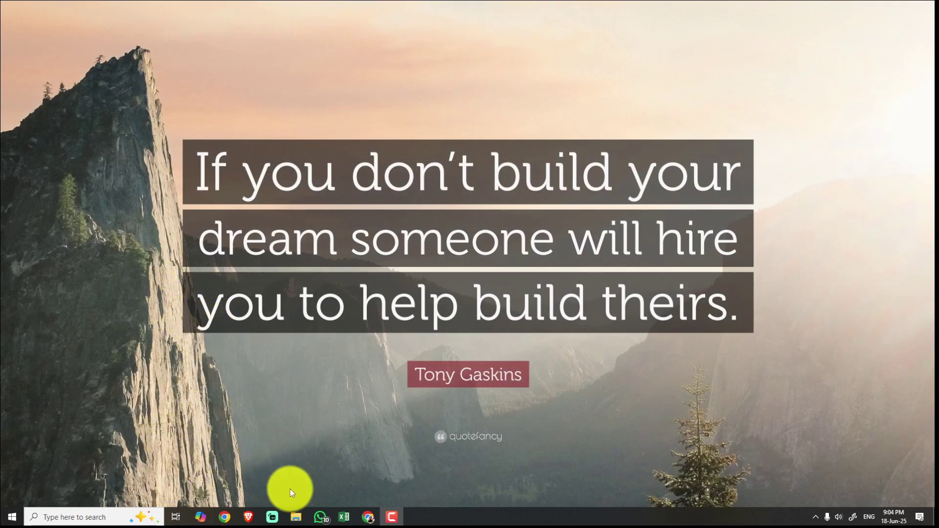
- Open File Explorer and go to Local Disk (C:)
click(295, 518)
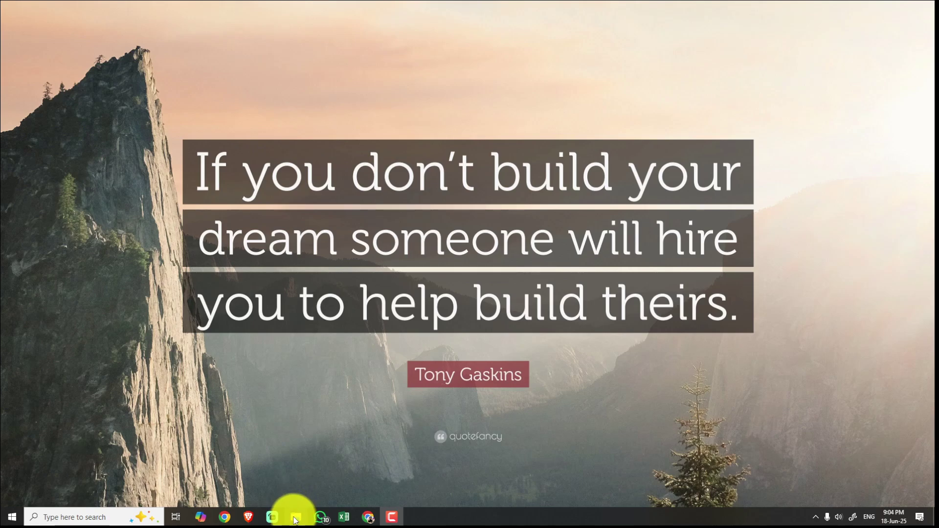
drag(525, 97, 249, 142)
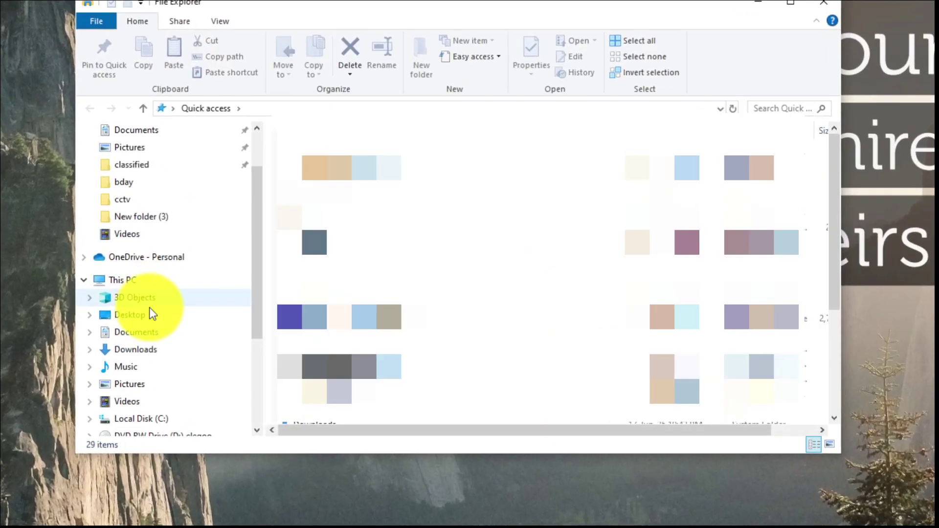
scroll(126, 389, down, 1)
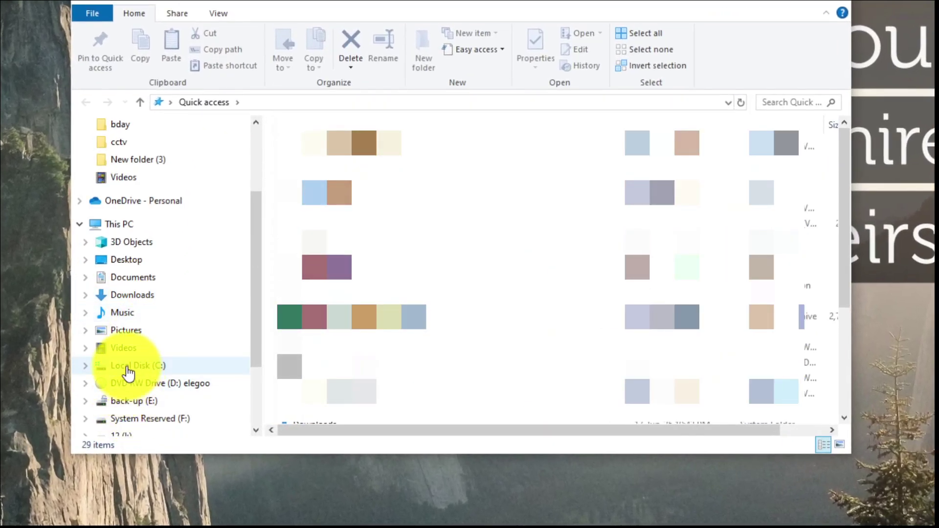
click(127, 367)
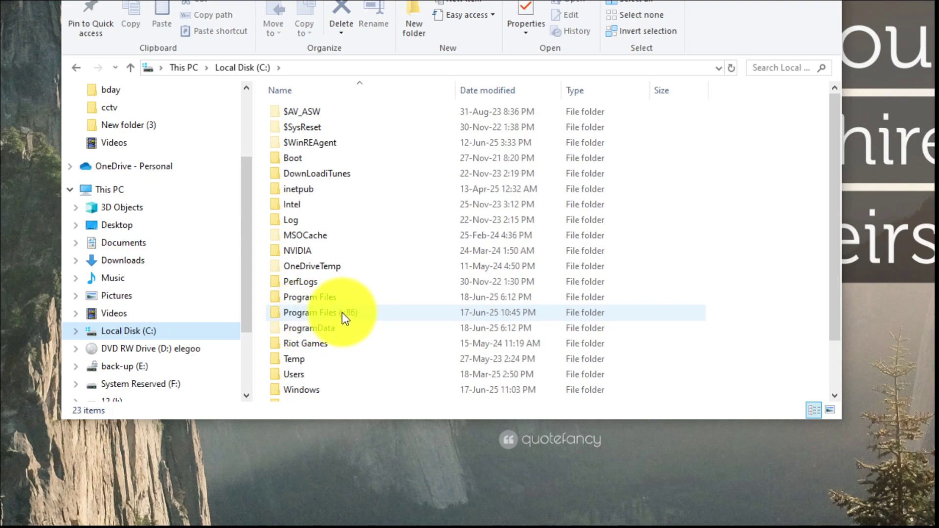
- Navigate into Program Files (x86) > Common Files > Adobe
scroll(341, 315, down, 2)
click(333, 258)
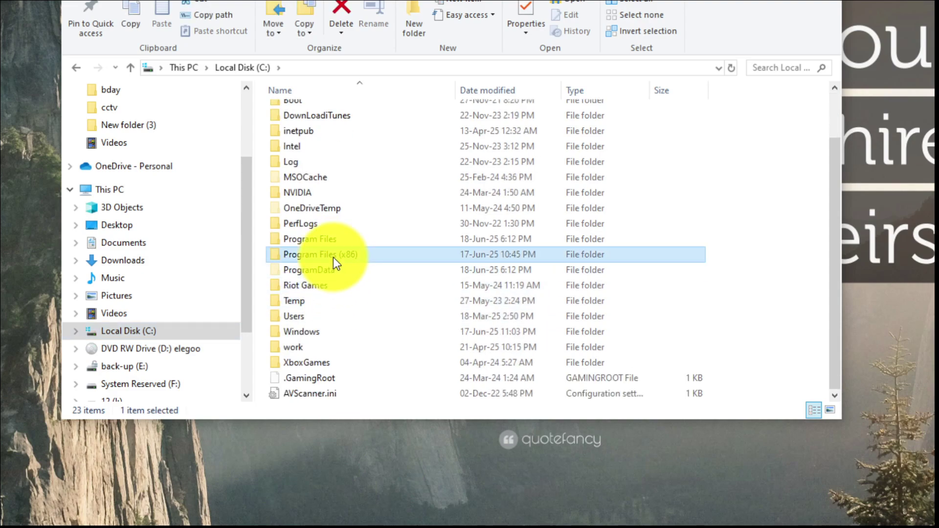
double_click(325, 260)
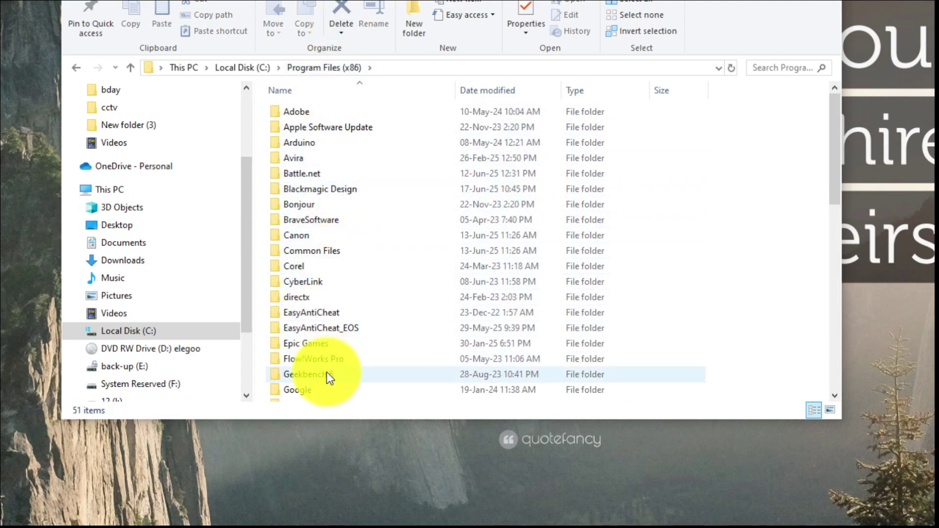
scroll(323, 376, down, 2)
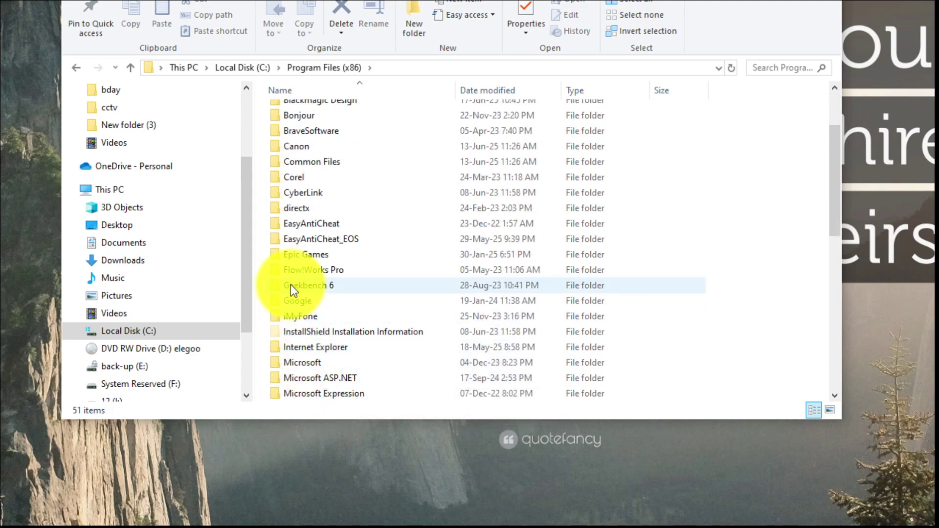
scroll(304, 216, up, 1)
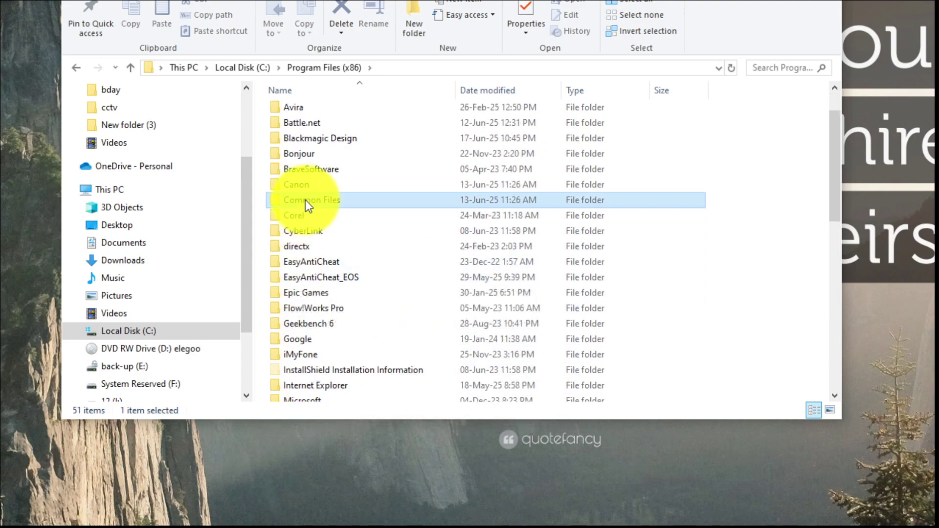
double_click(306, 201)
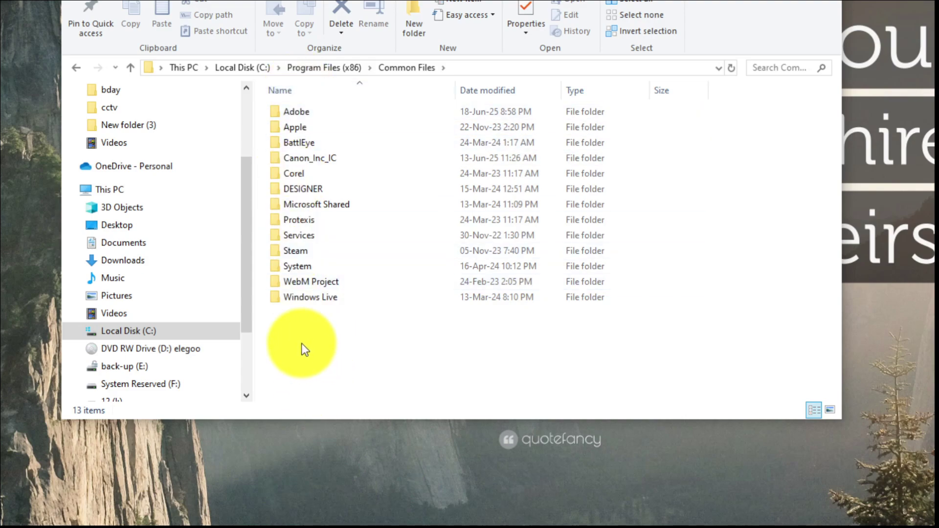
click(300, 111)
double_click(300, 112)
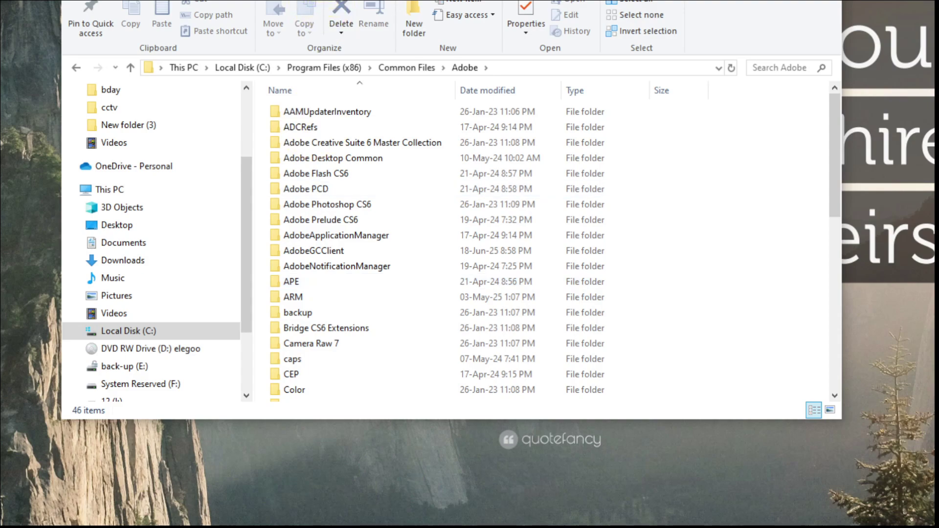
- Delete the AdobeGCClient folder and close the File Explorer window
drag(325, 1, 306, 0)
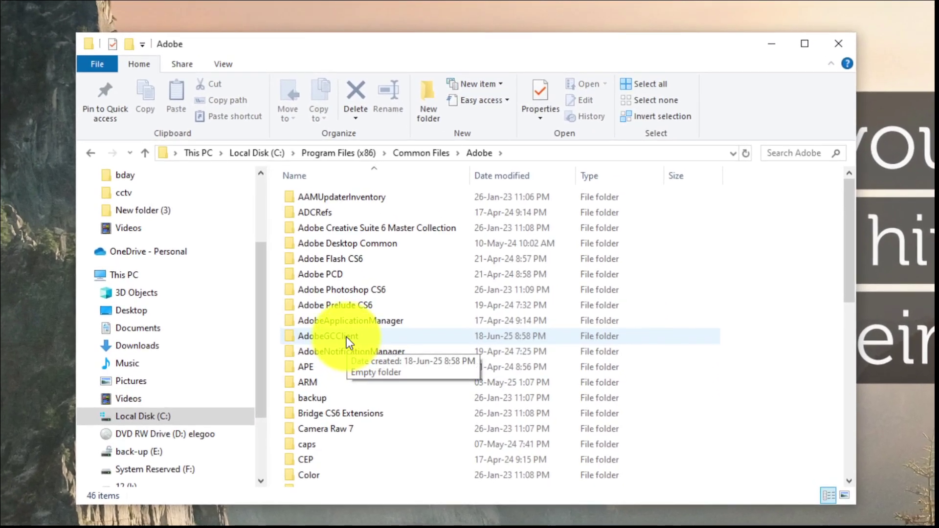
click(324, 268)
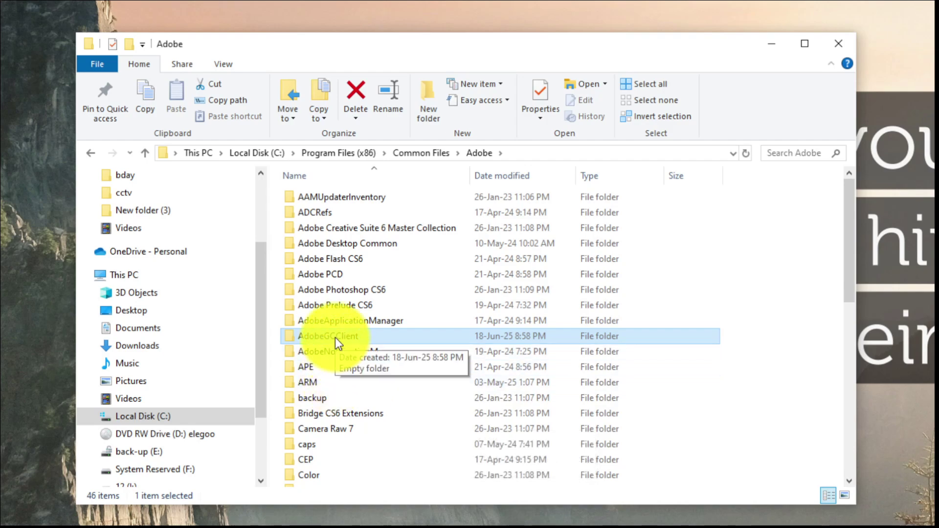
right_click(335, 338)
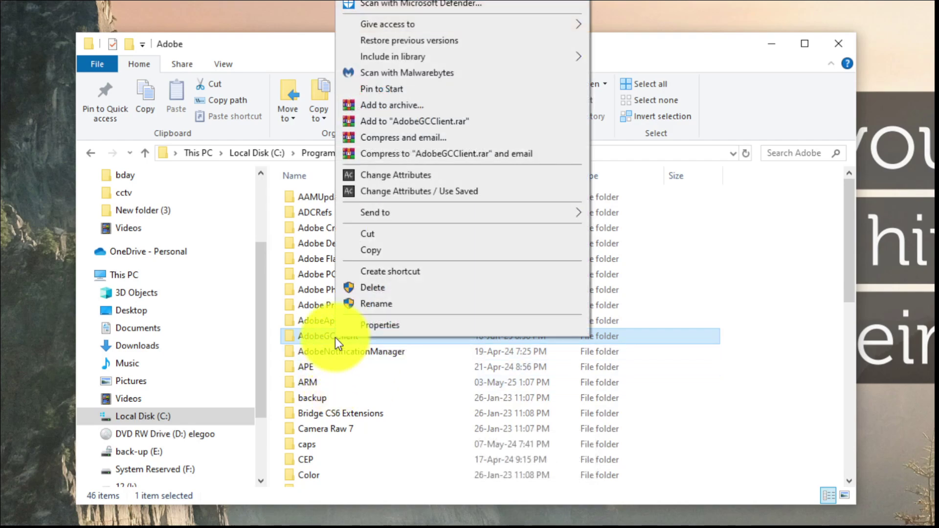
click(366, 292)
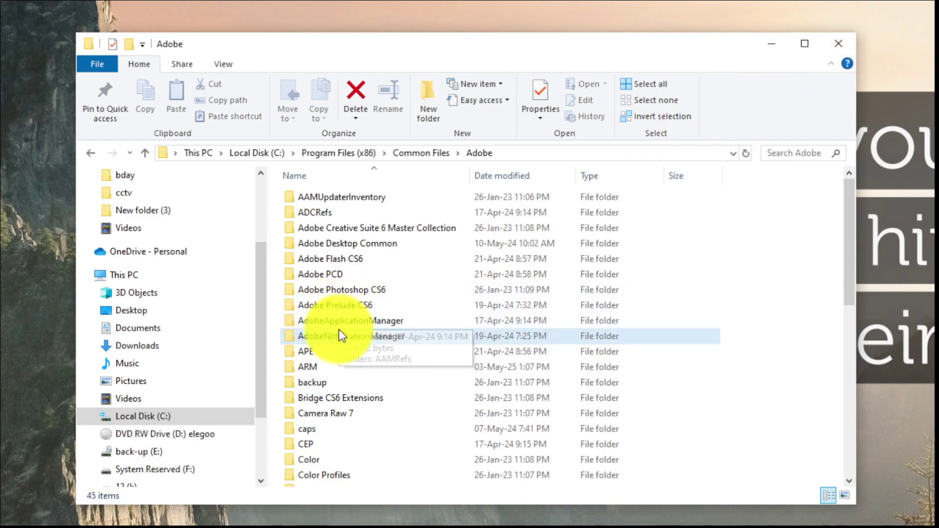
click(836, 47)
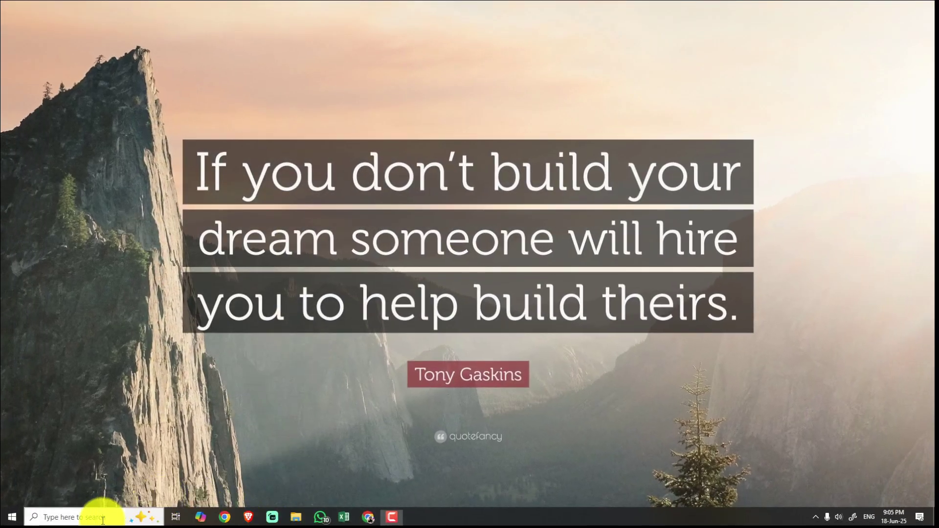
- Search 'cs' and launch Adobe Photoshop CS6 (64 Bit) from Best match
click(102, 516)
text(p)
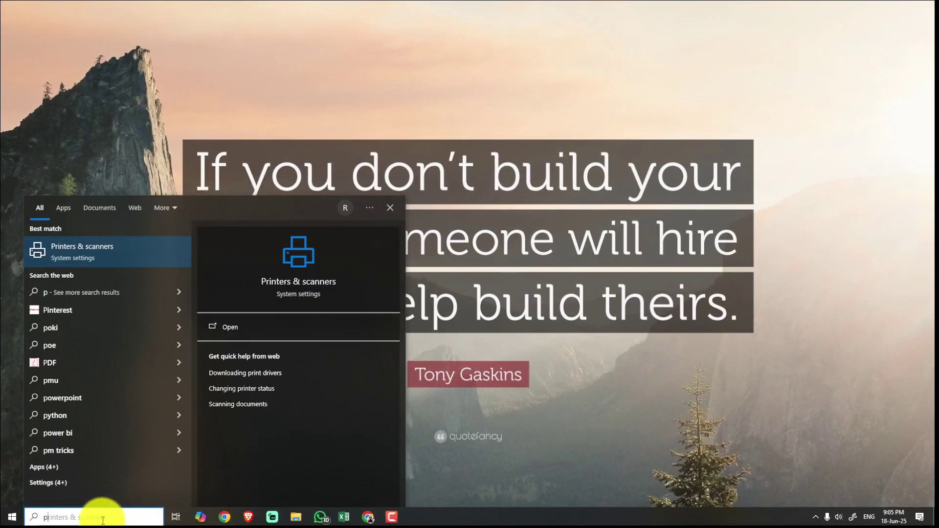
key(BackSpace)
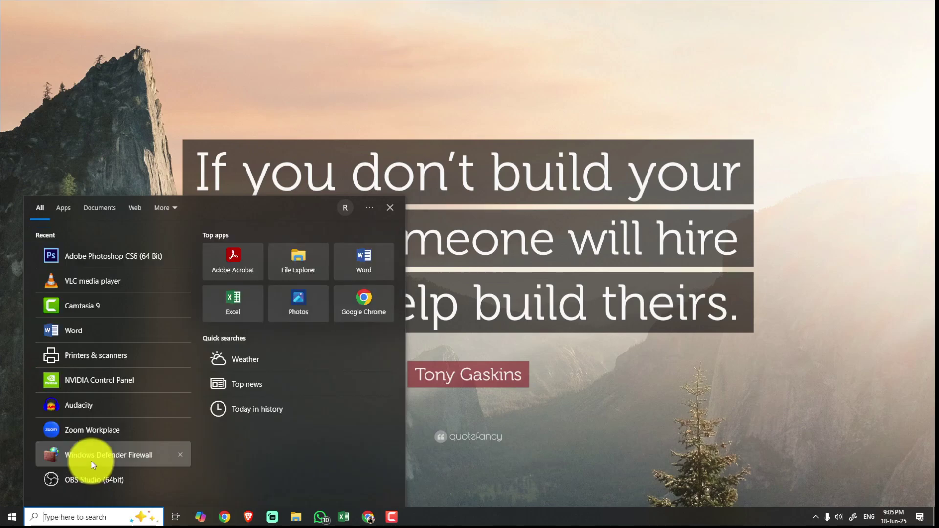
text(cs)
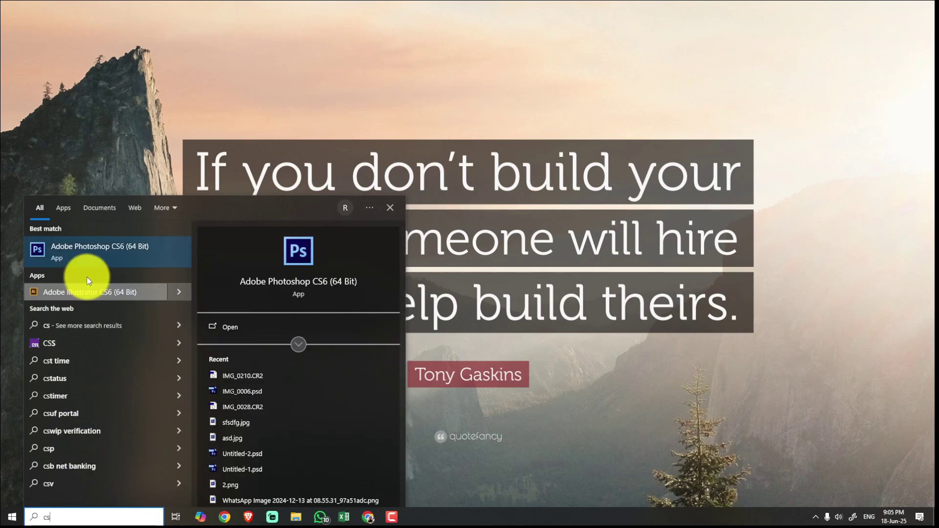
click(85, 252)
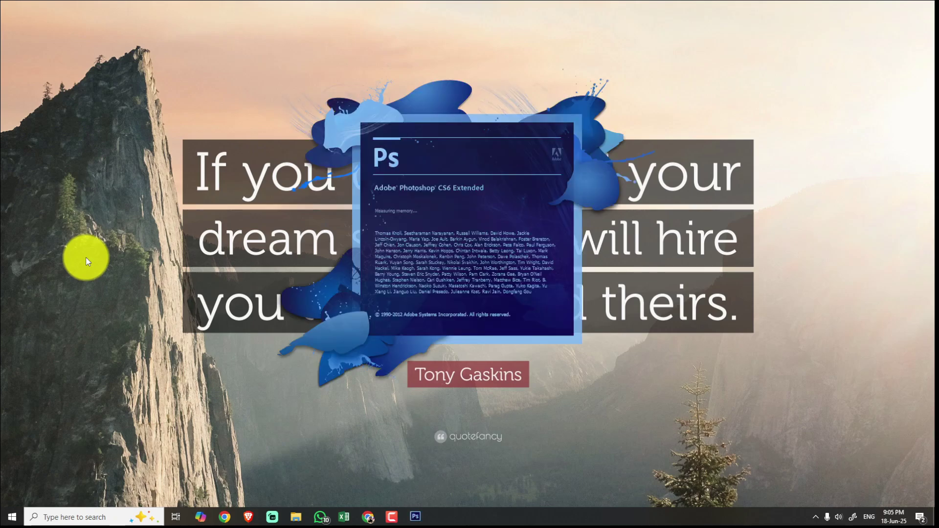